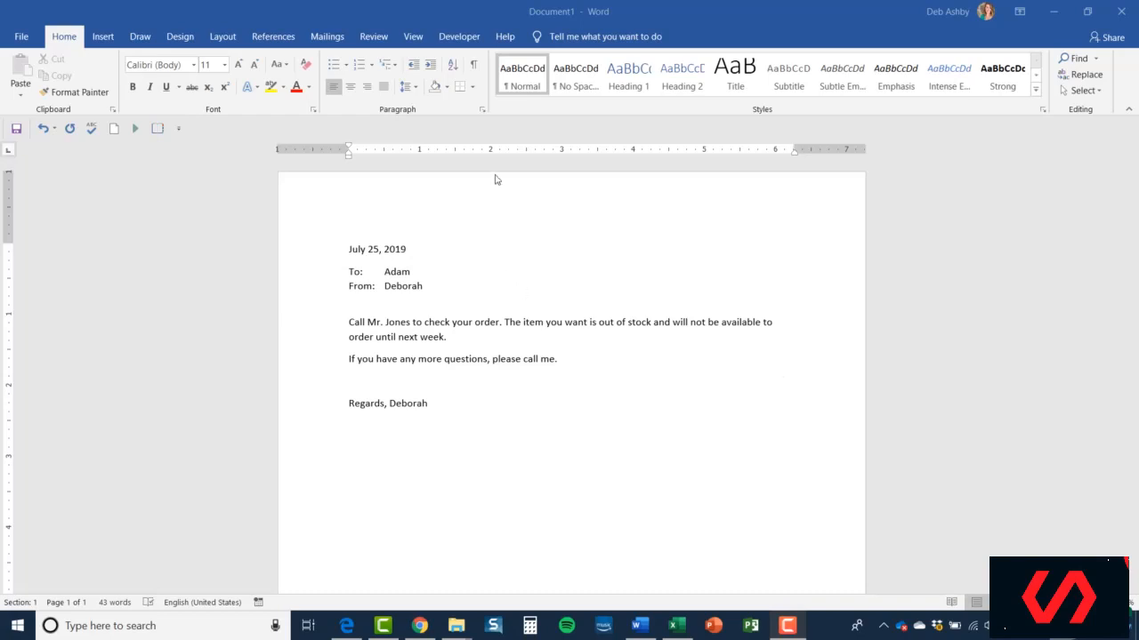
click(654, 13)
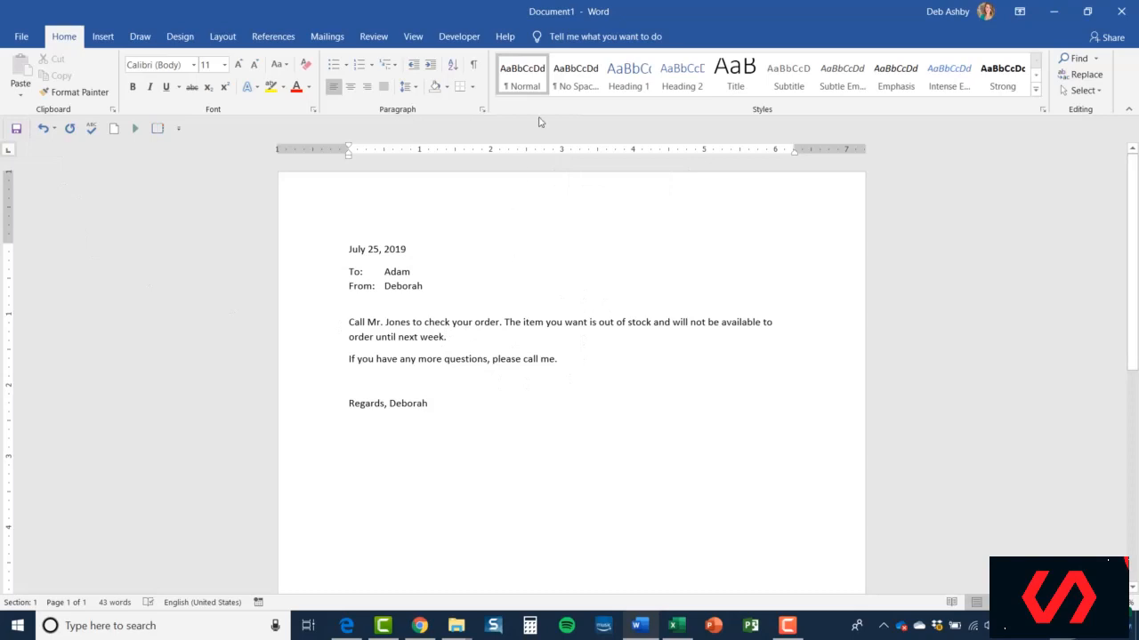
click(16, 130)
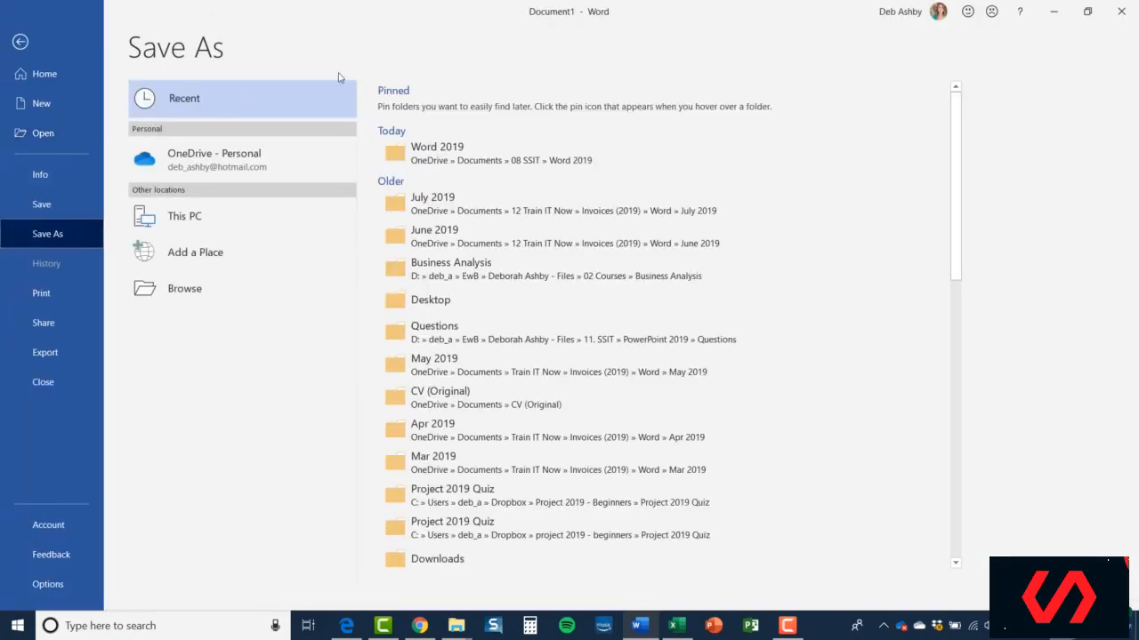
click(24, 47)
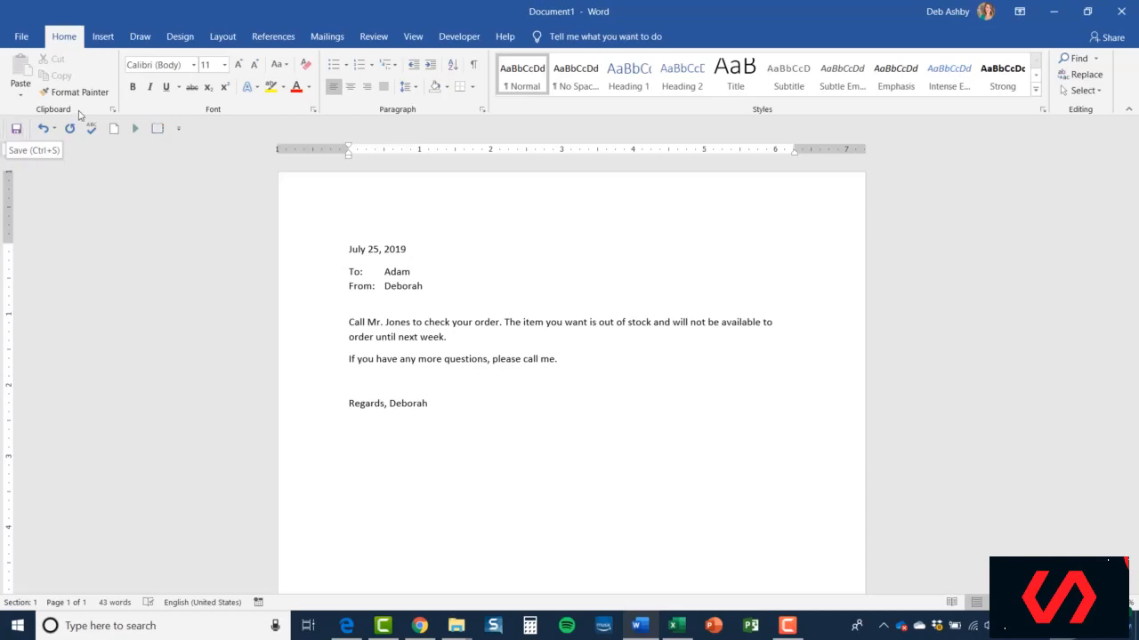
Start saving the letter under a new name, with OneDrive - Personal > Documents > 08 SSIT > Word Documents as the destination folder.
click(21, 36)
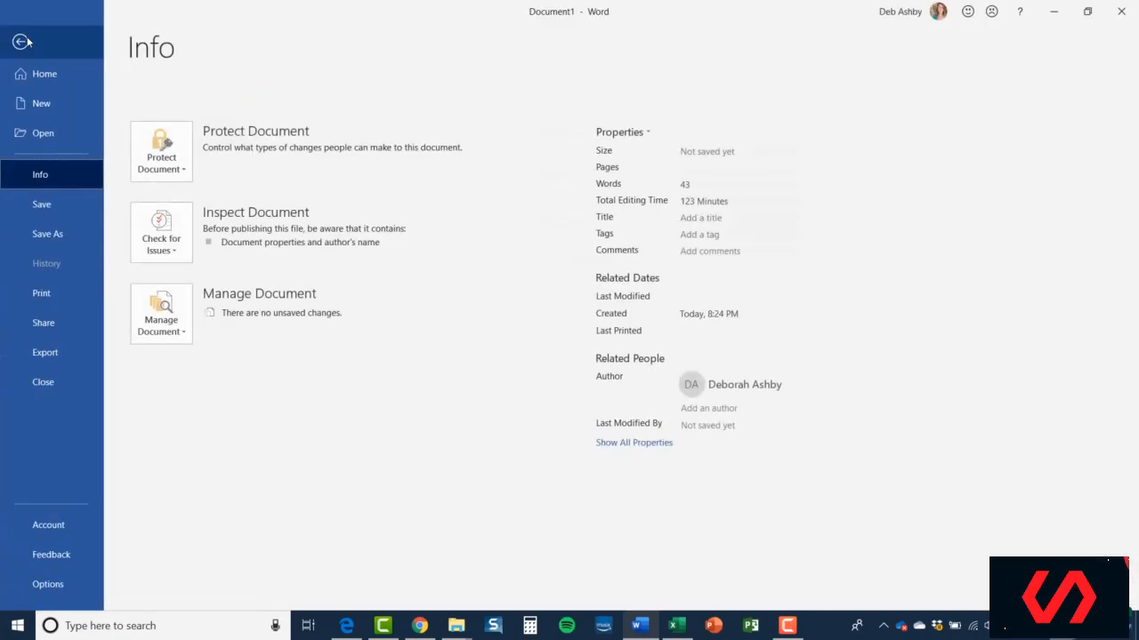
click(58, 236)
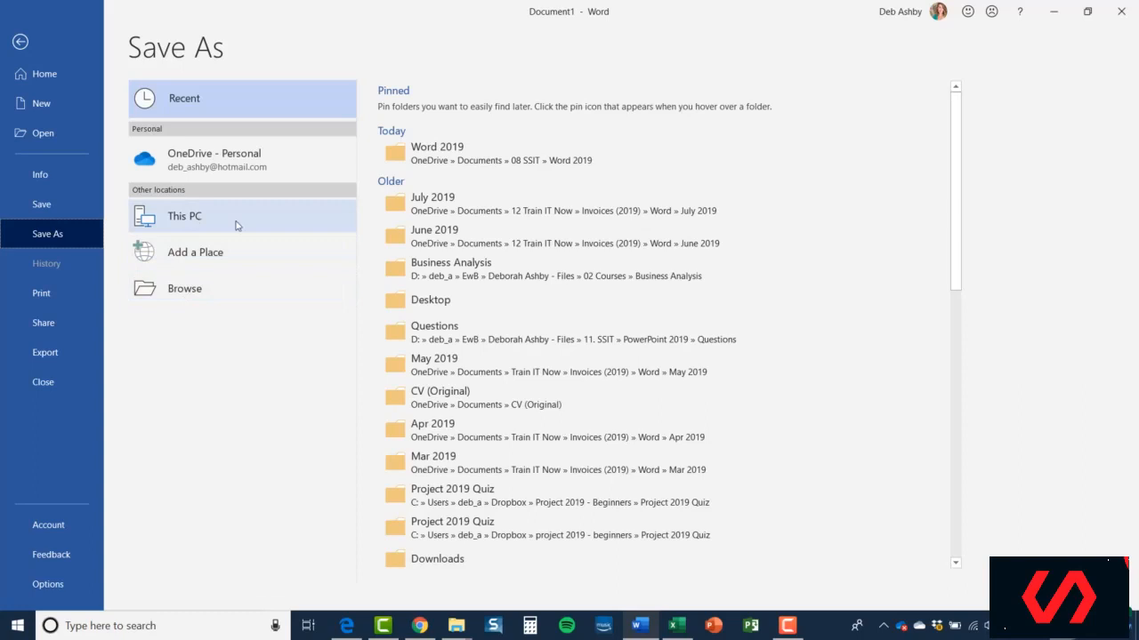
click(214, 296)
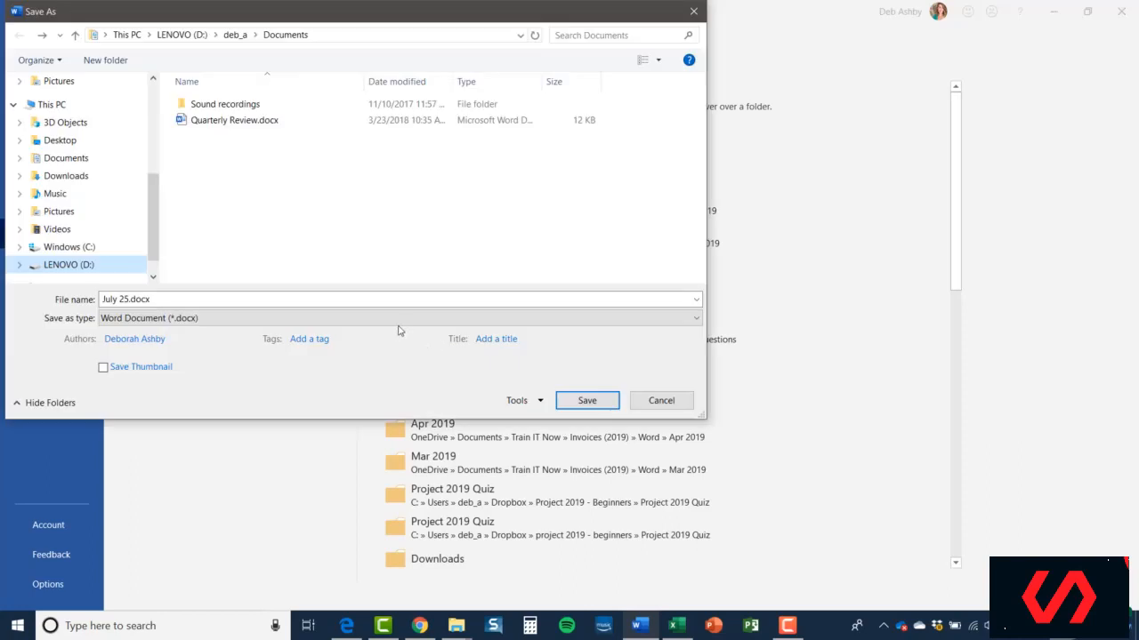
drag(151, 232, 154, 178)
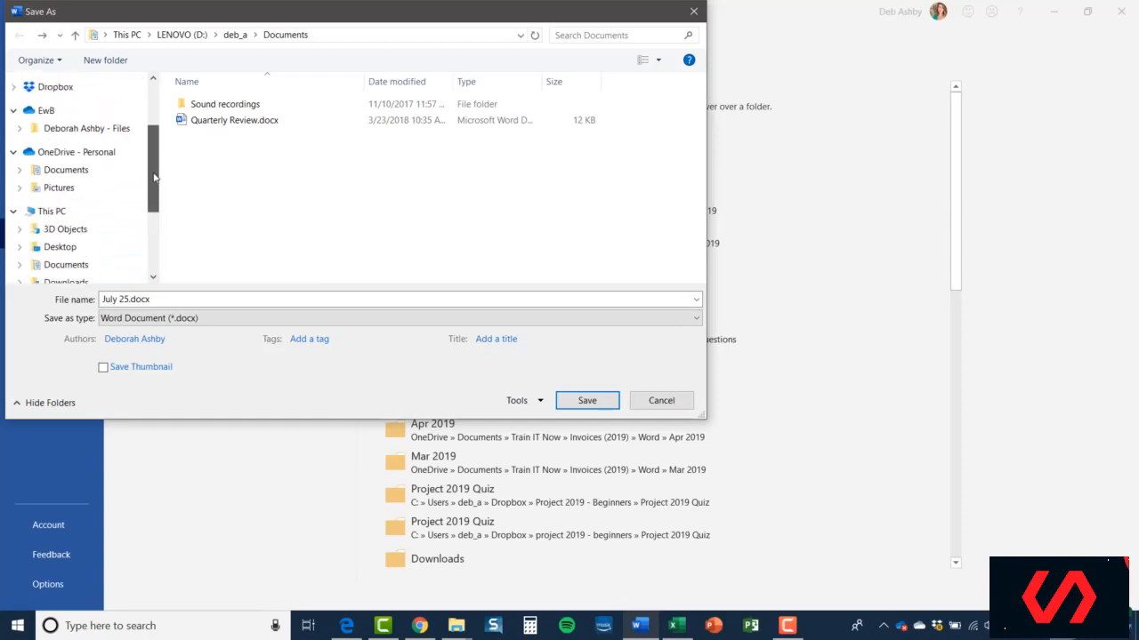
click(60, 172)
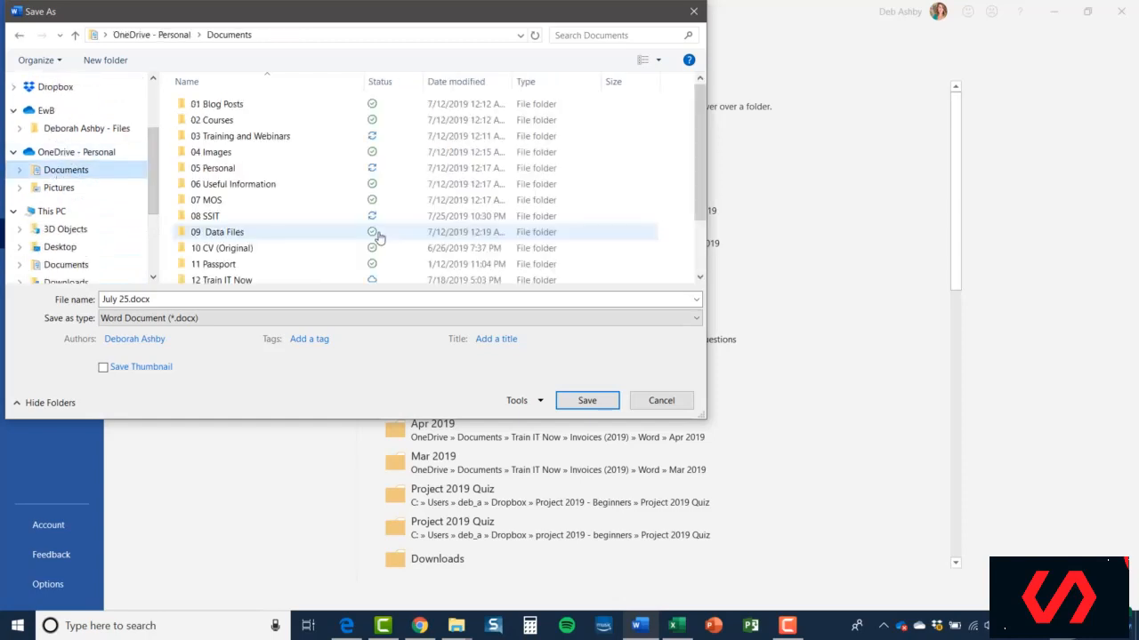
click(214, 217)
double_click(215, 217)
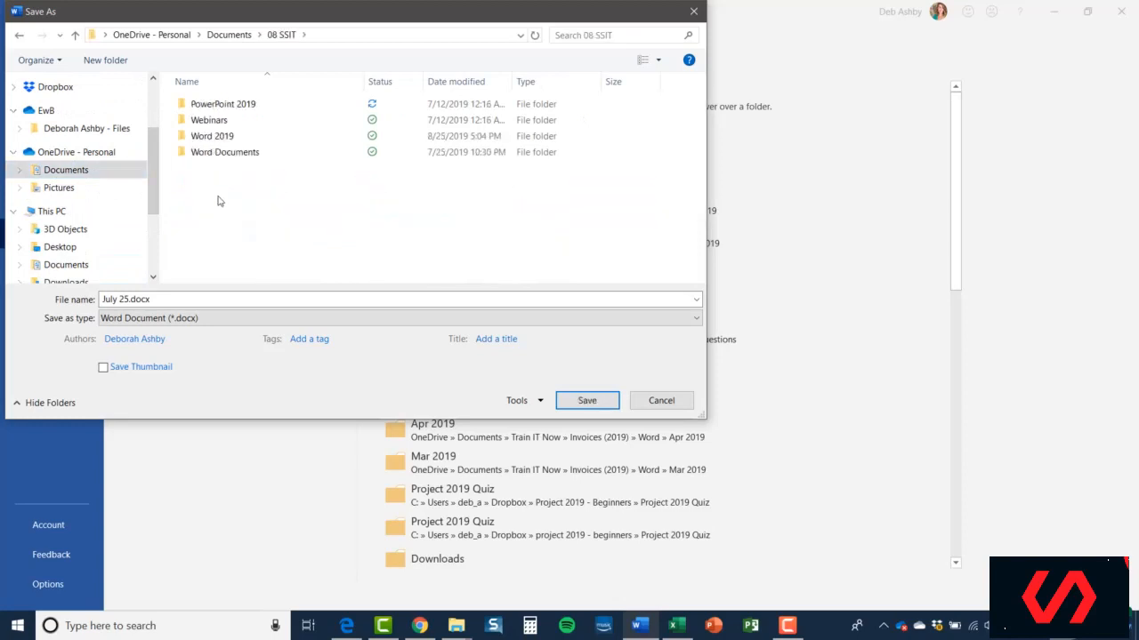
double_click(229, 136)
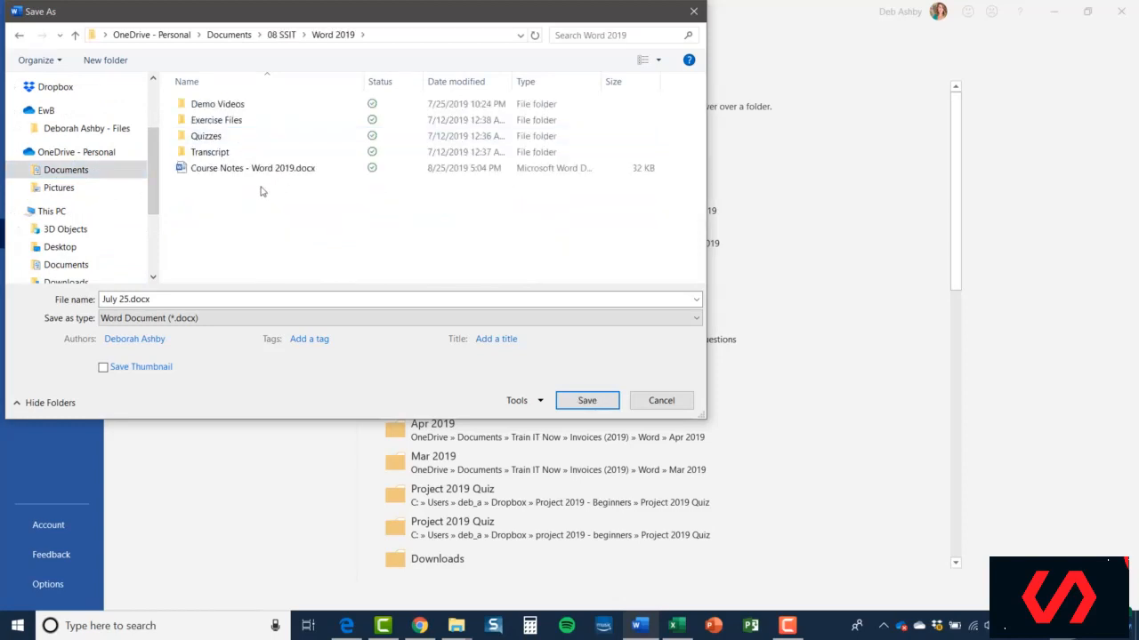
key(alt+Left)
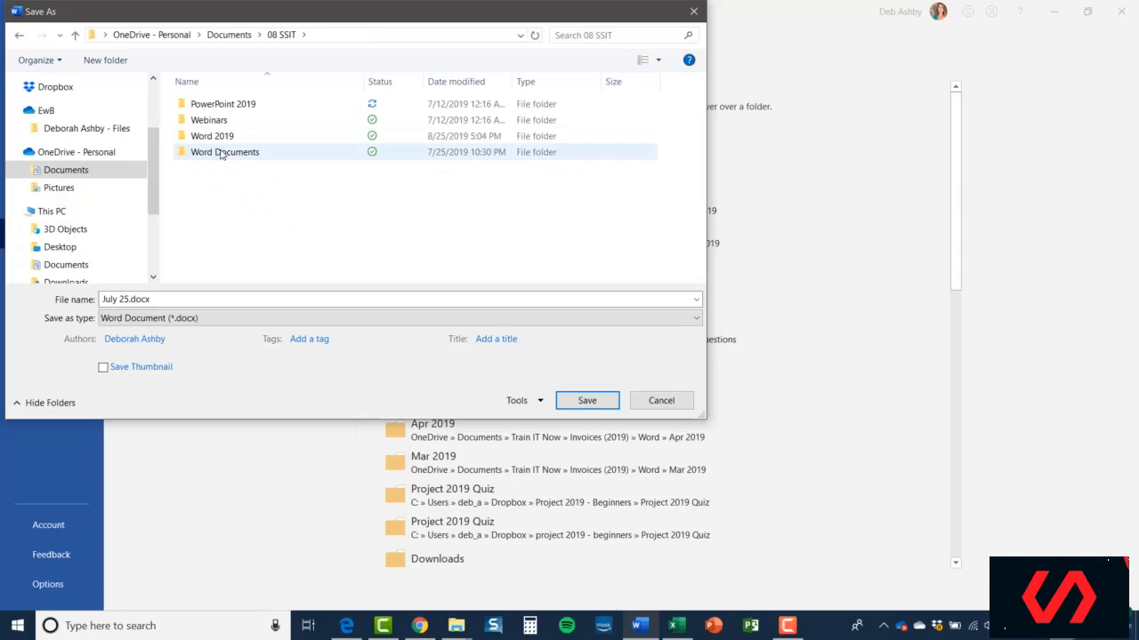
double_click(221, 153)
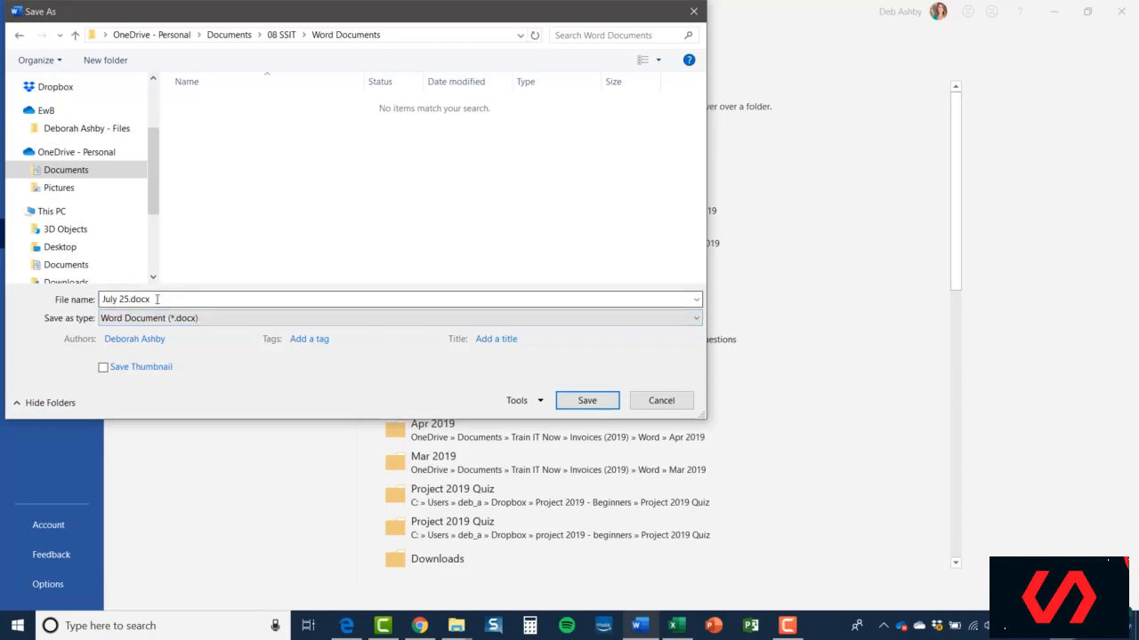
Name the file "My First Letter" and save it as a Word Document (*.docx).
drag(157, 300, 95, 300)
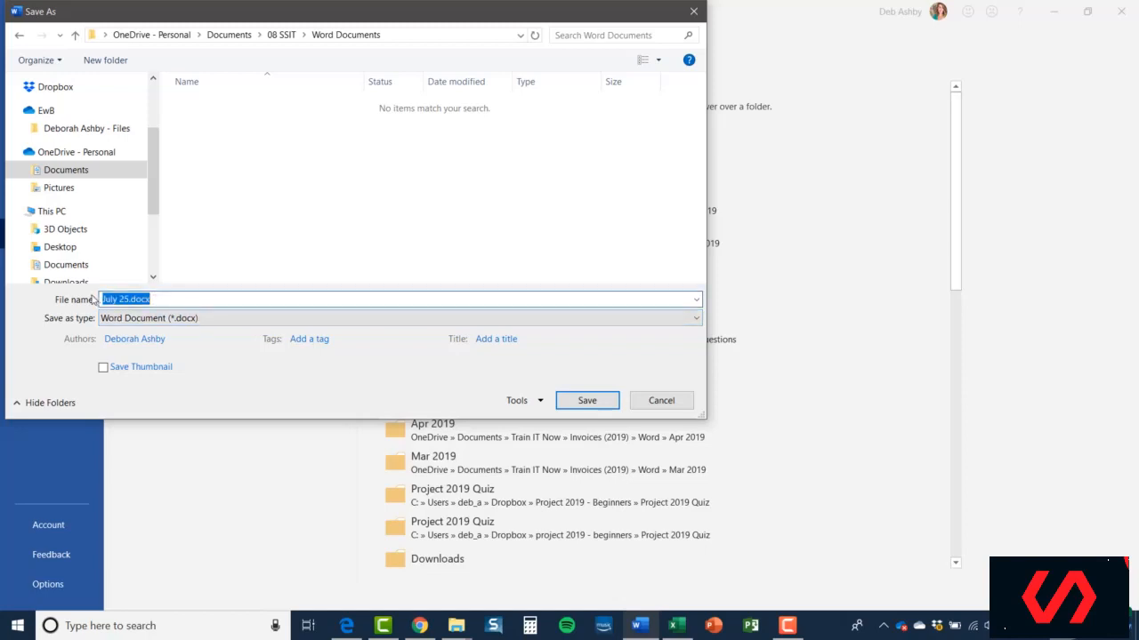
text(My Fiees)
key(BackSpace)
key(BackSpace)
key(BackSpace)
key(BackSpace)
key(BackSpace)
key(BackSpace)
text(irst Letter)
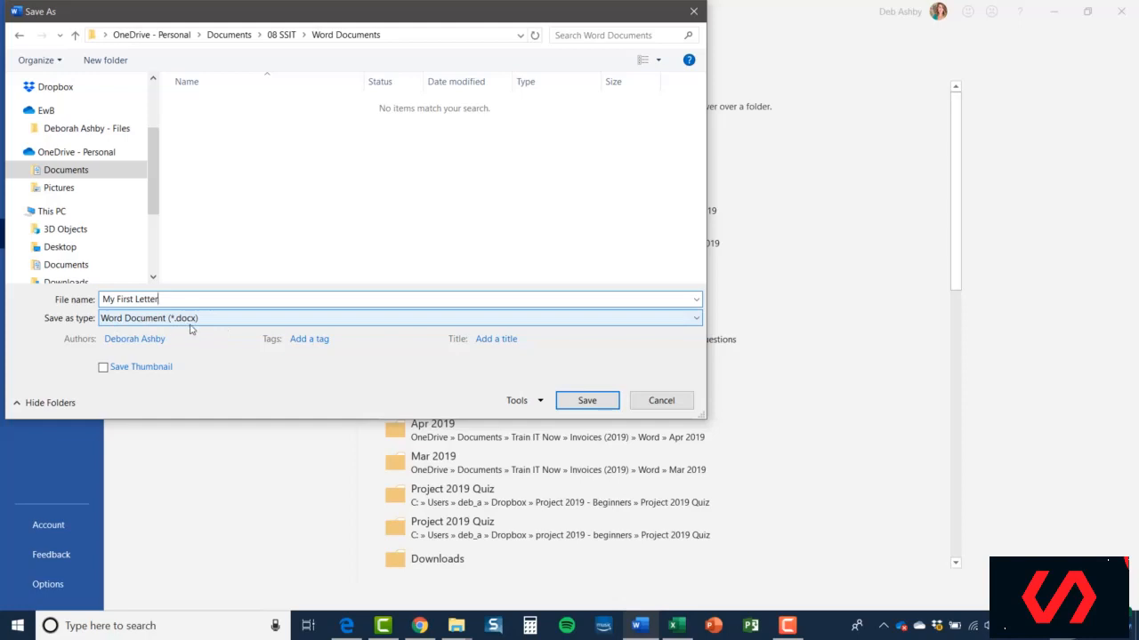
click(697, 318)
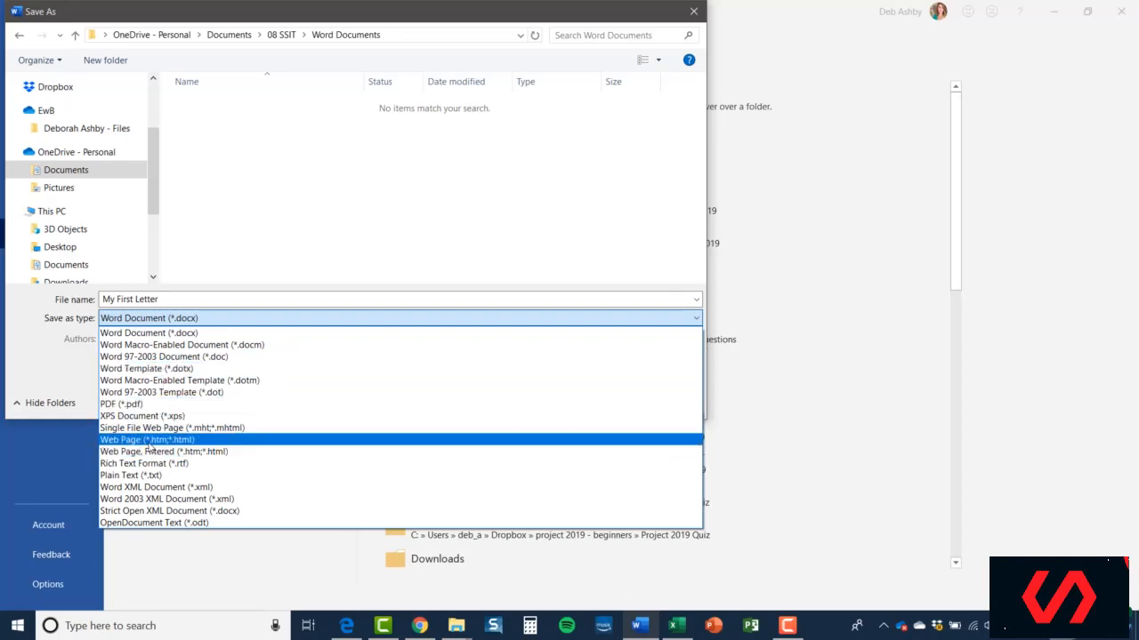
key(Escape)
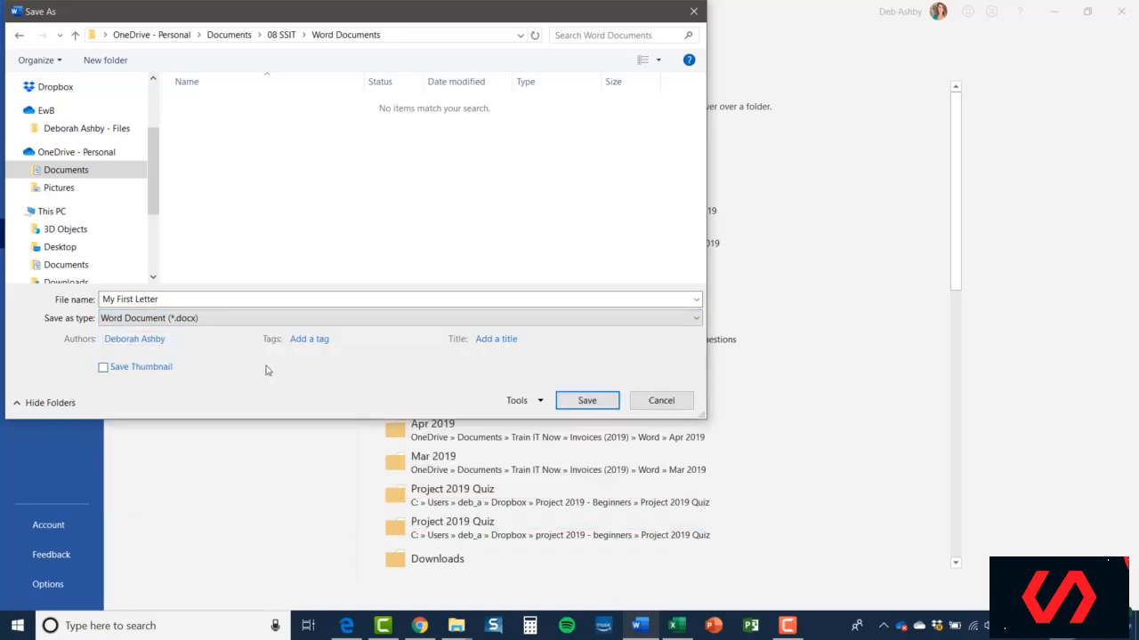
click(587, 402)
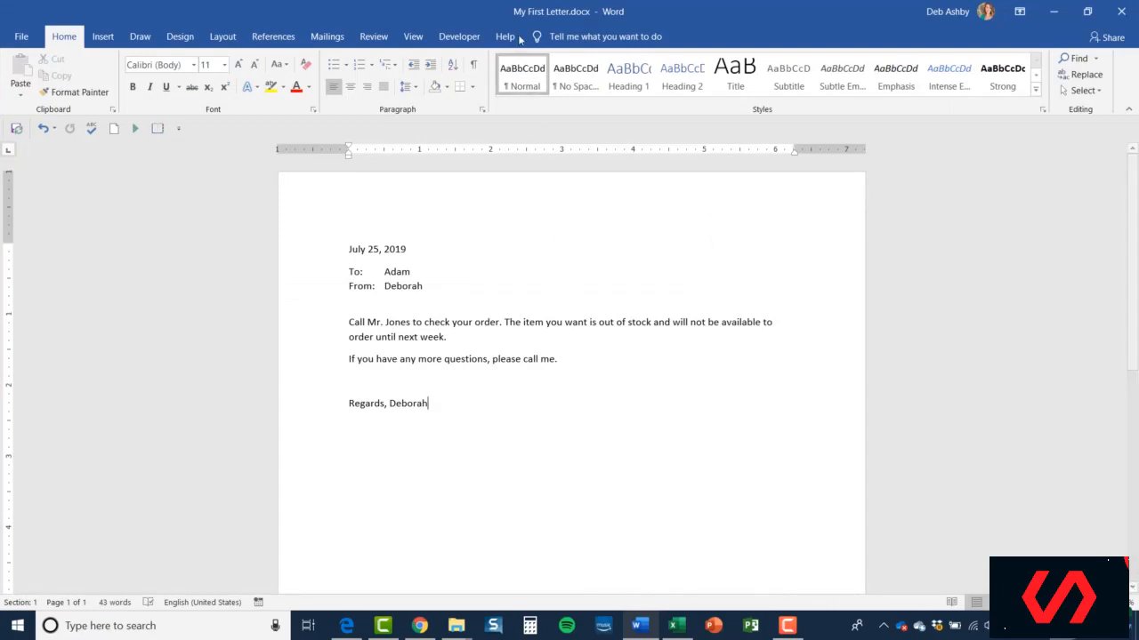
Add the sender's surname after the first name in the "Regards" line and save the document.
click(574, 361)
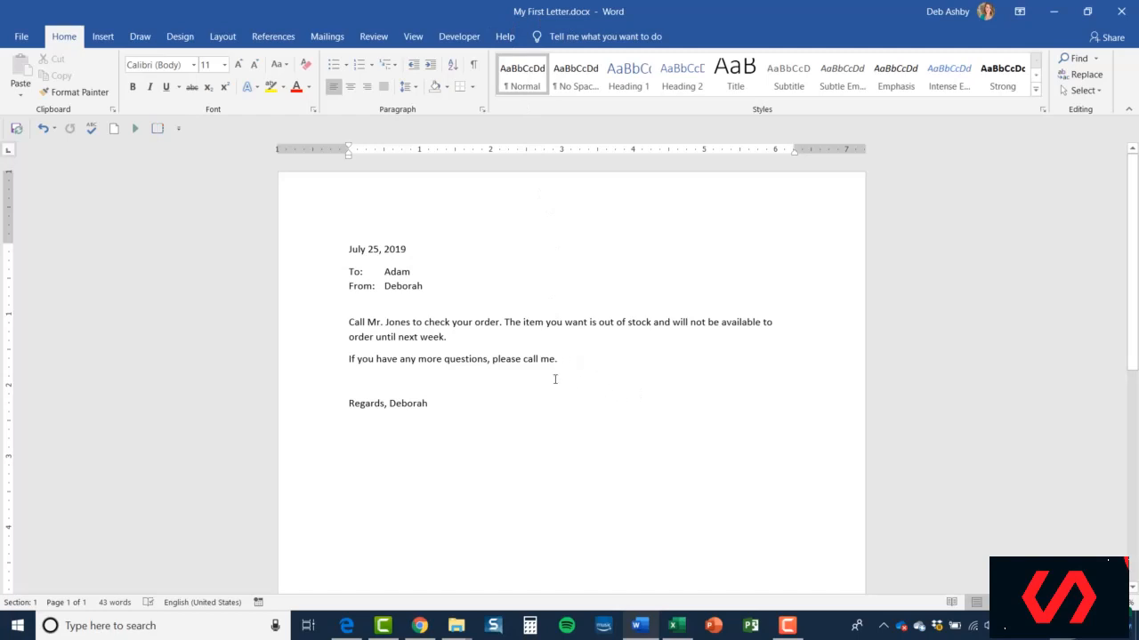
click(476, 406)
text(Ashby)
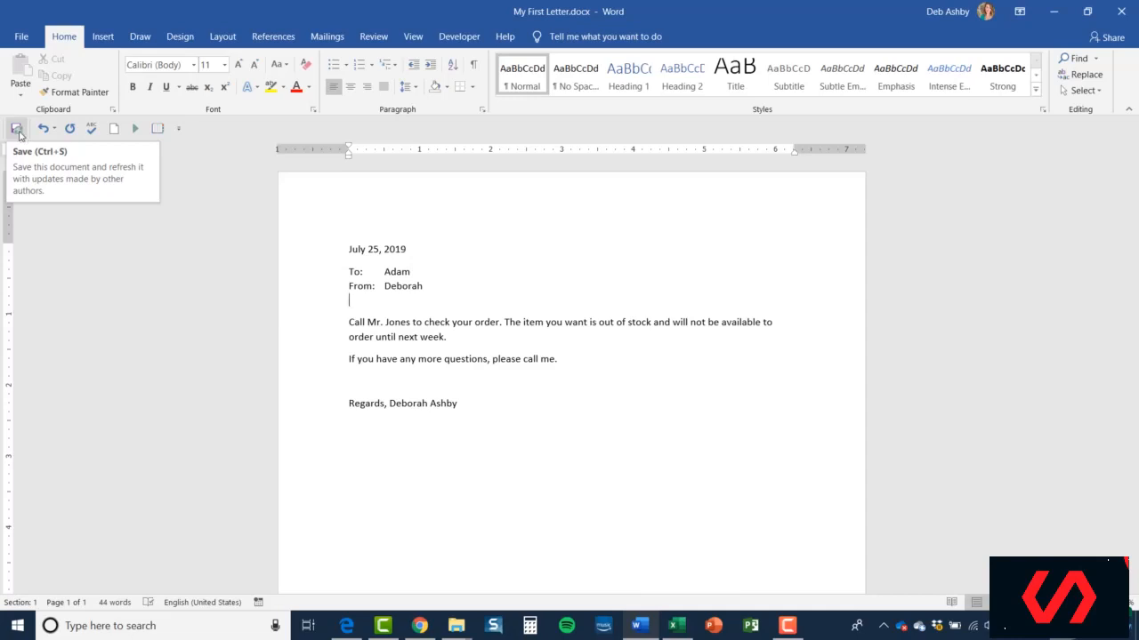
click(16, 129)
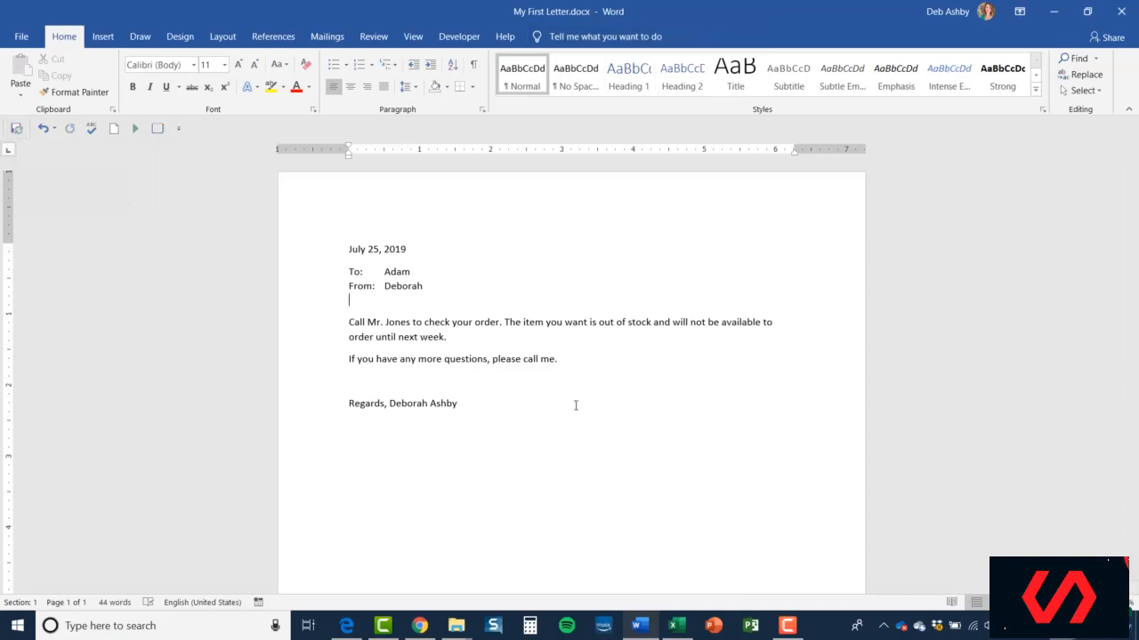
click(545, 322)
key(ctrl+s)
Put the sender's name on its own line below "Regards," and start closing the document, but cancel so it stays open.
click(389, 403)
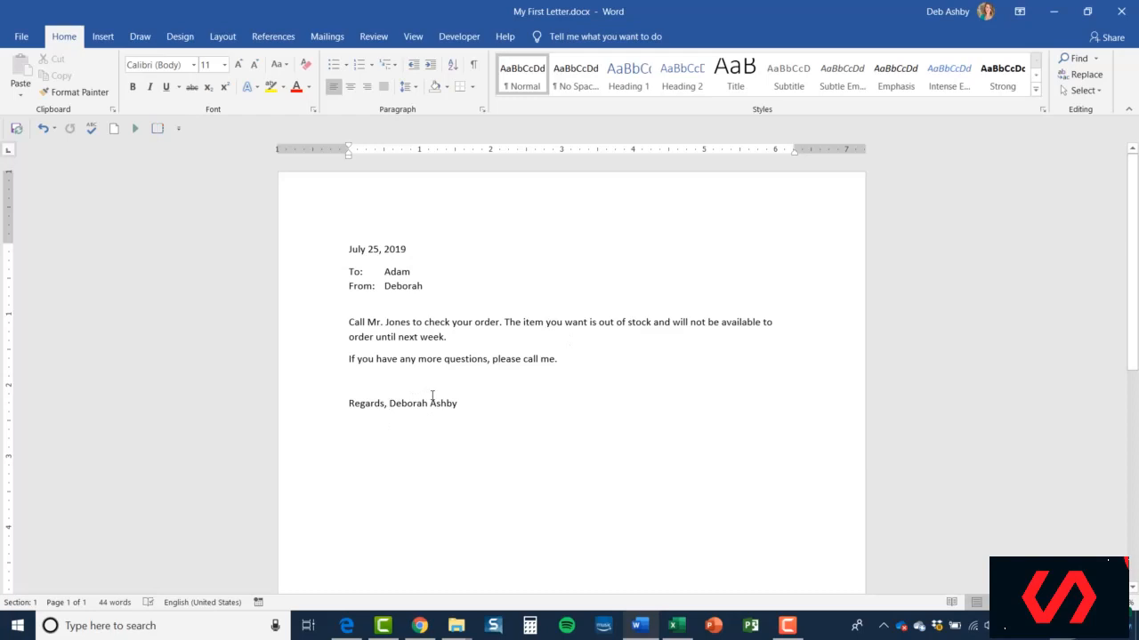
key(Return)
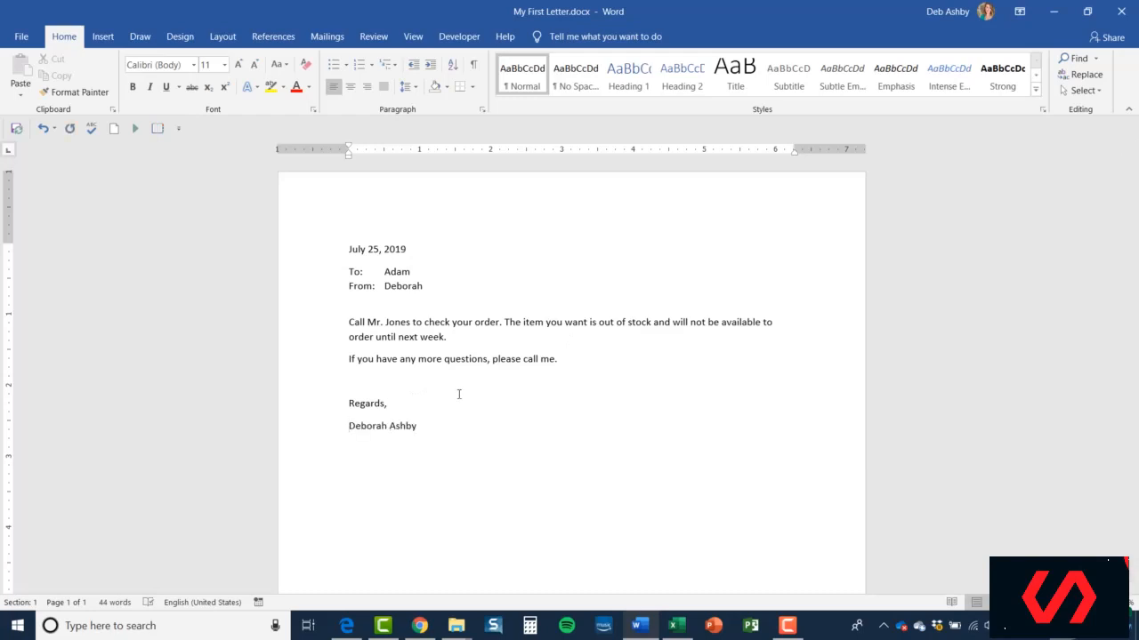
click(1122, 13)
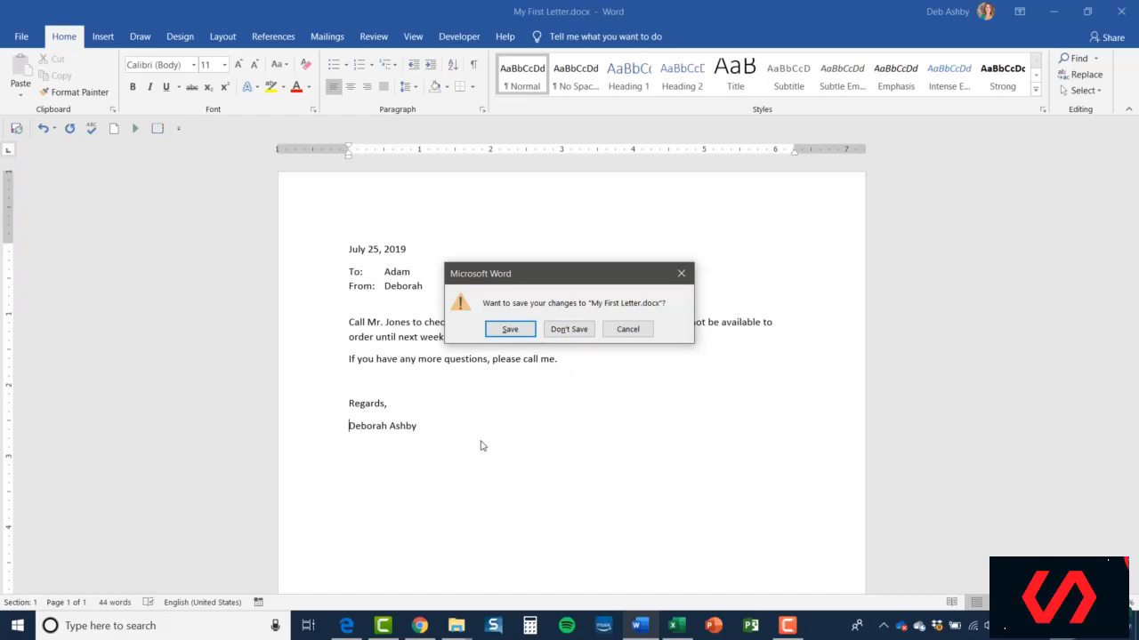
click(671, 283)
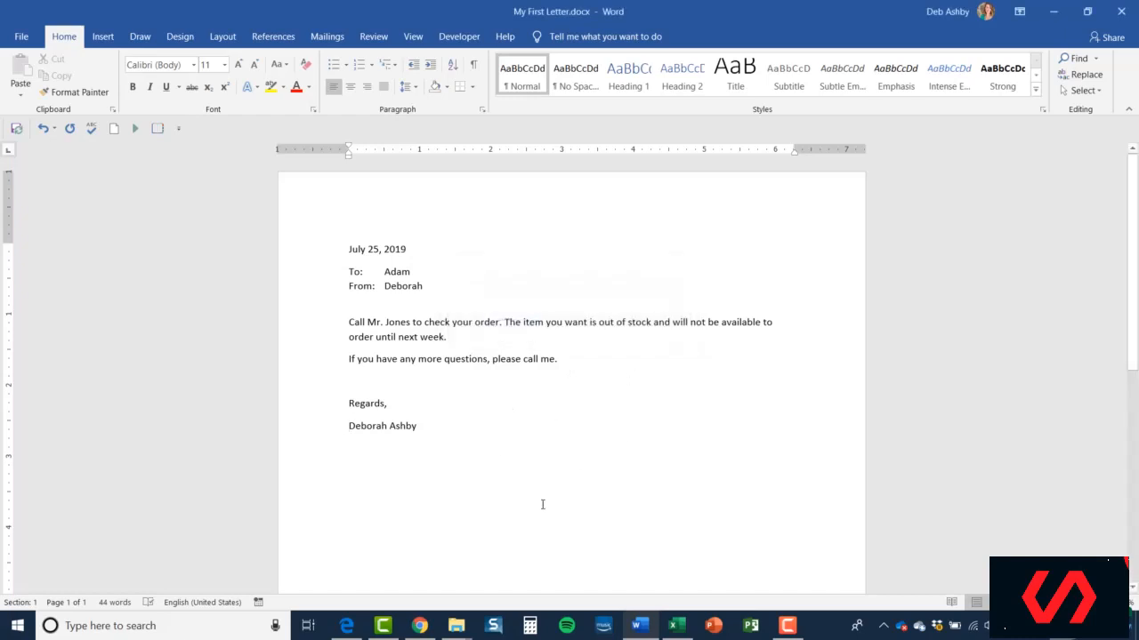